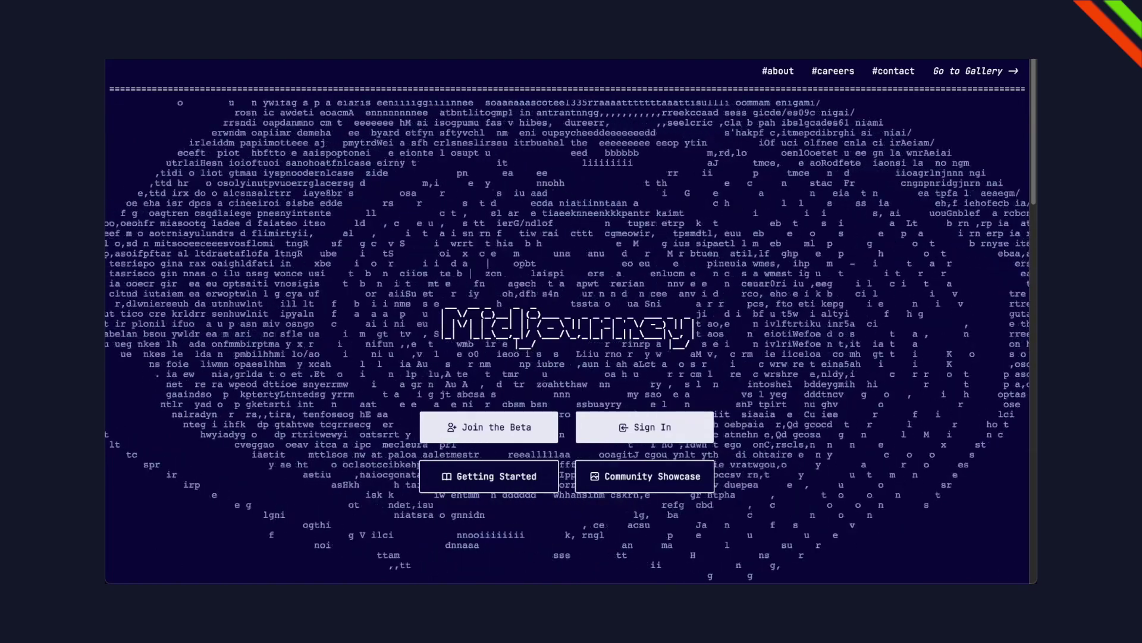
- Send the prompt 'lake on a sunset on the moon' to the Midjourney bot and enlarge the resulting grid
type("a sun")
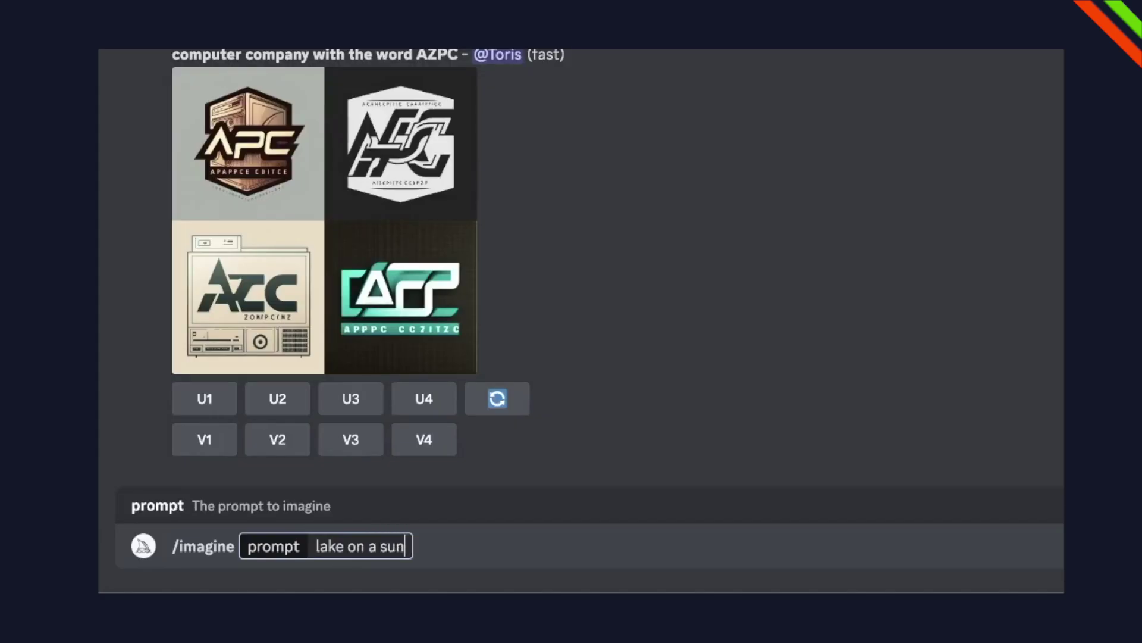
type("set on the ")
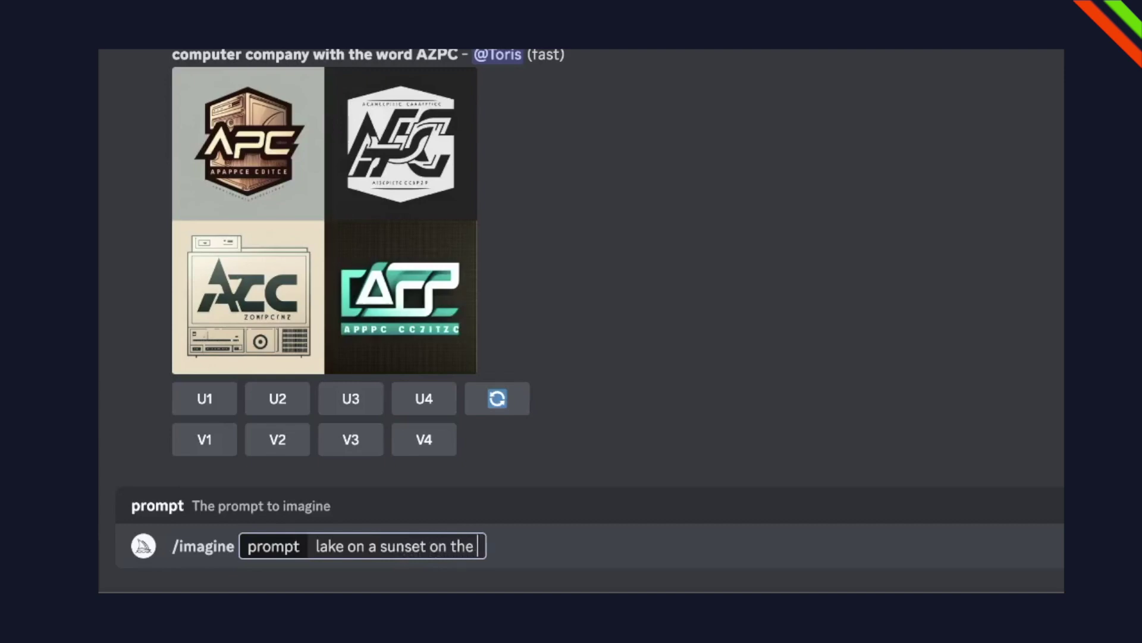
type("moon")
key("Return")
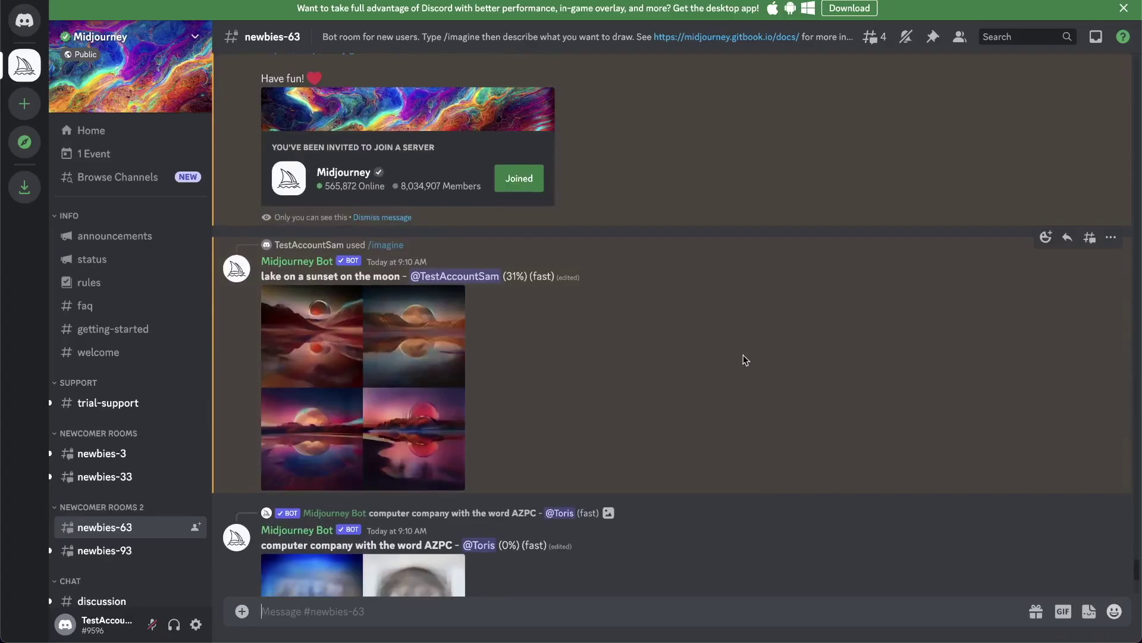
left_click(416, 419)
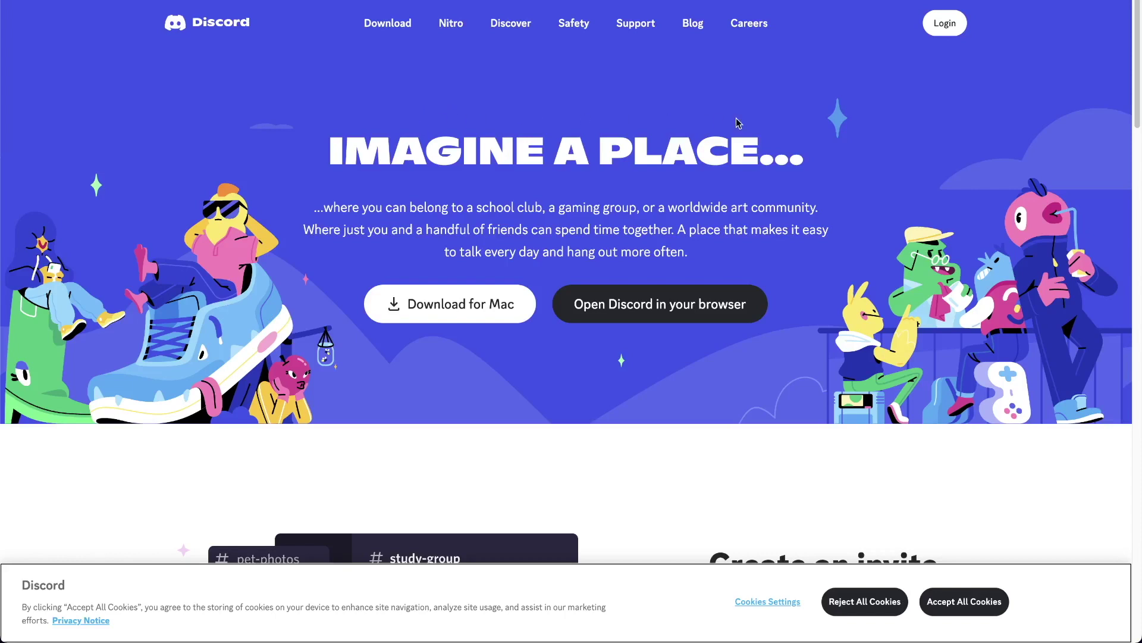
- Start registering a new Discord account and begin entering an email address
left_click(945, 29)
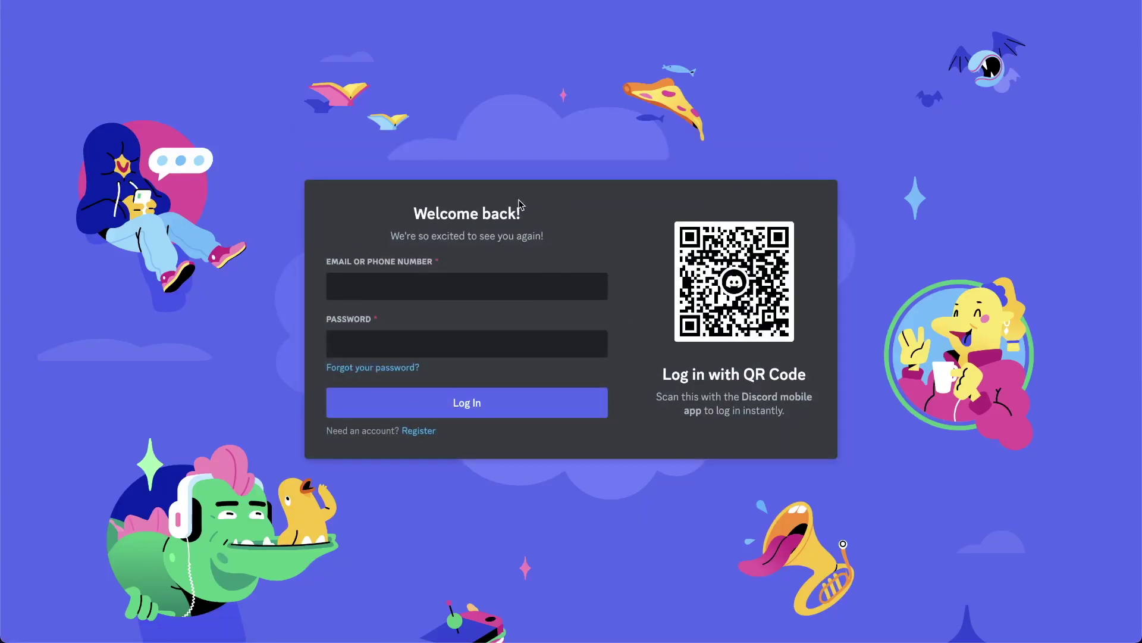
left_click(419, 430)
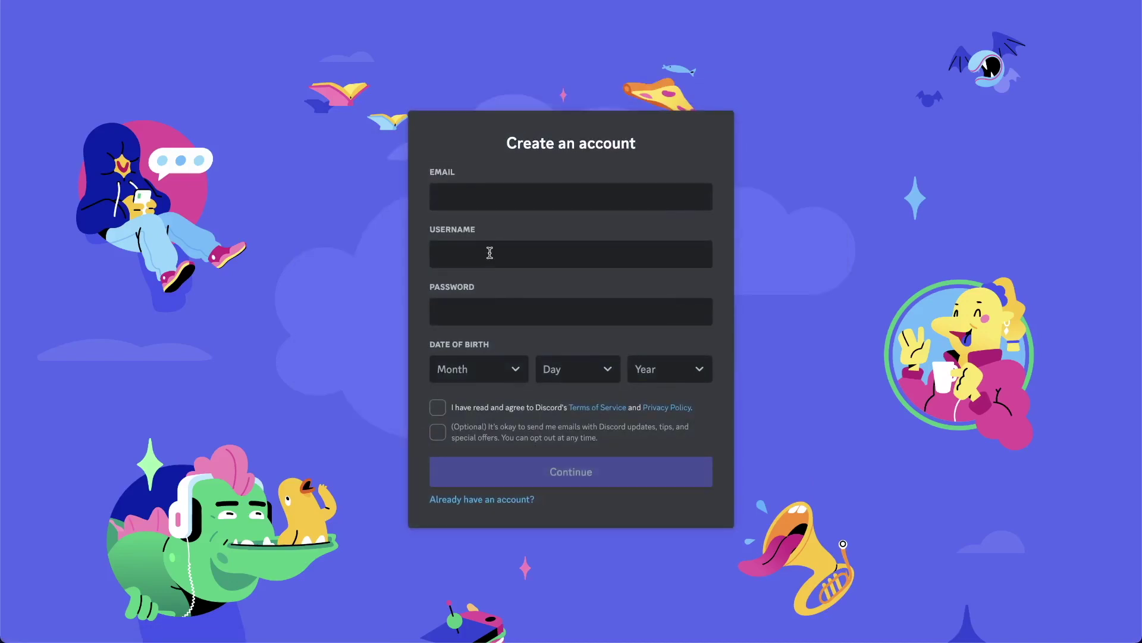
type("test")
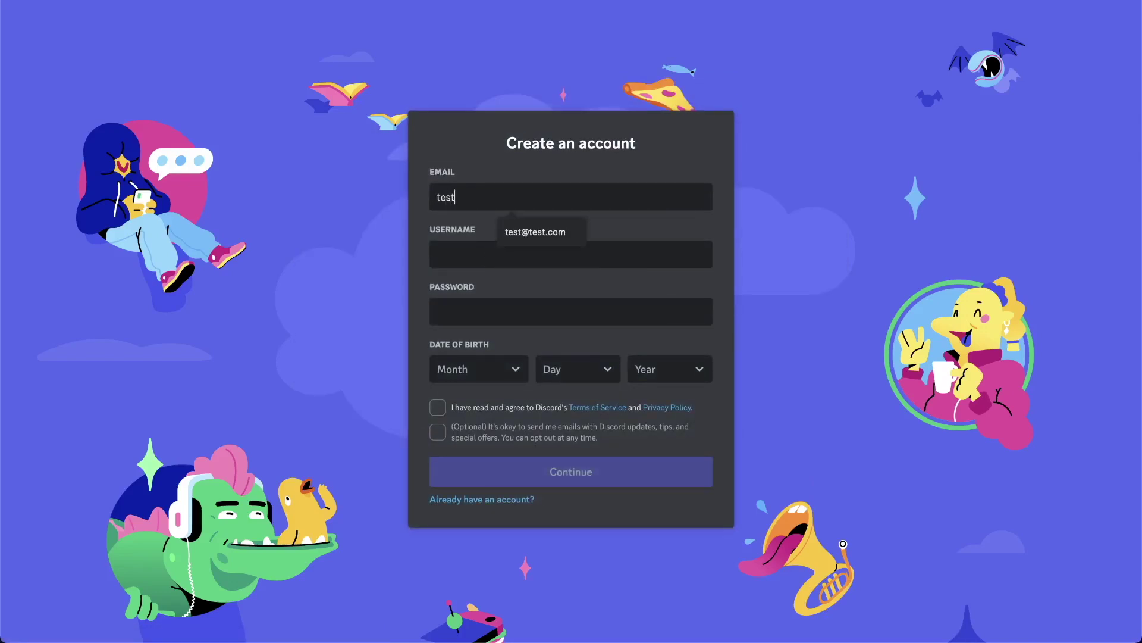
type("a")
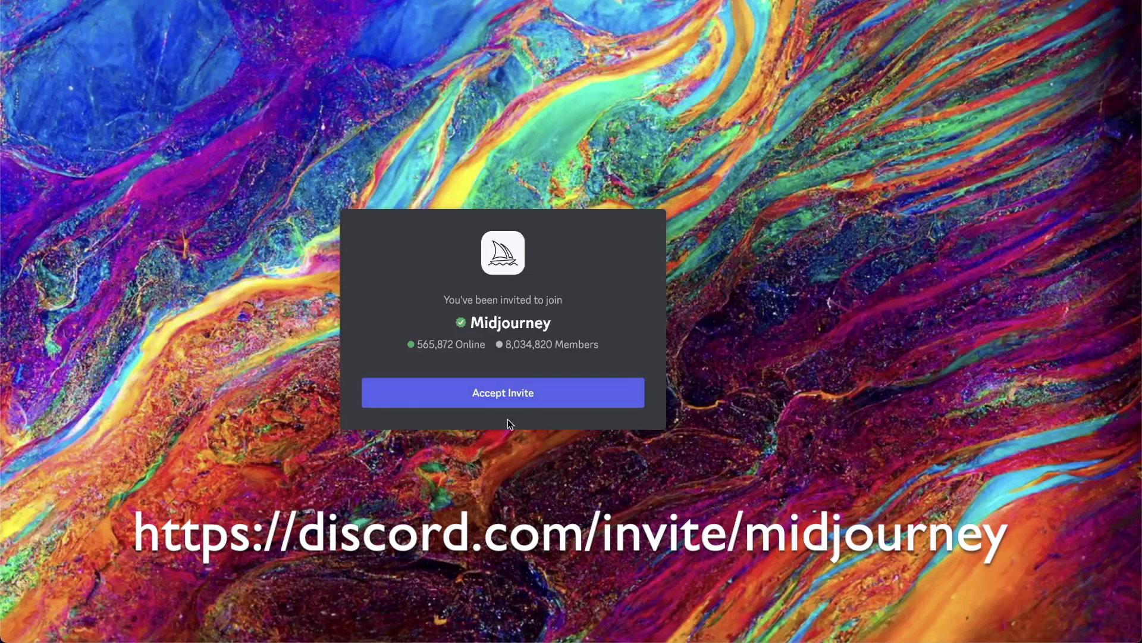
- Accept the Midjourney server invite and go to the newbies-63 channel
left_click(511, 399)
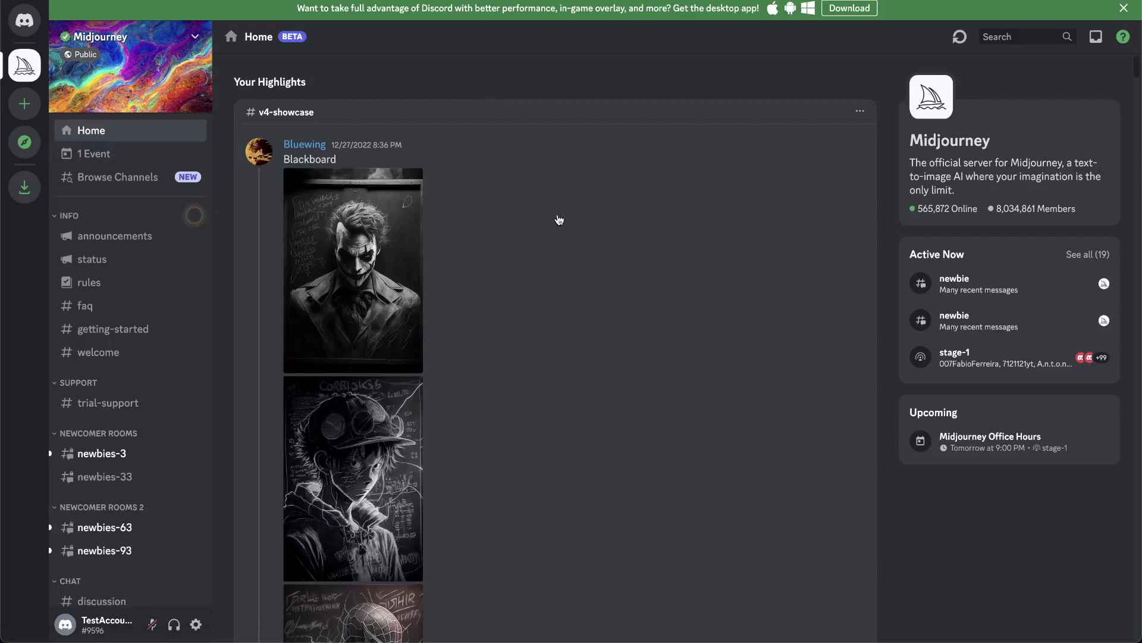
mouse_move(96, 458)
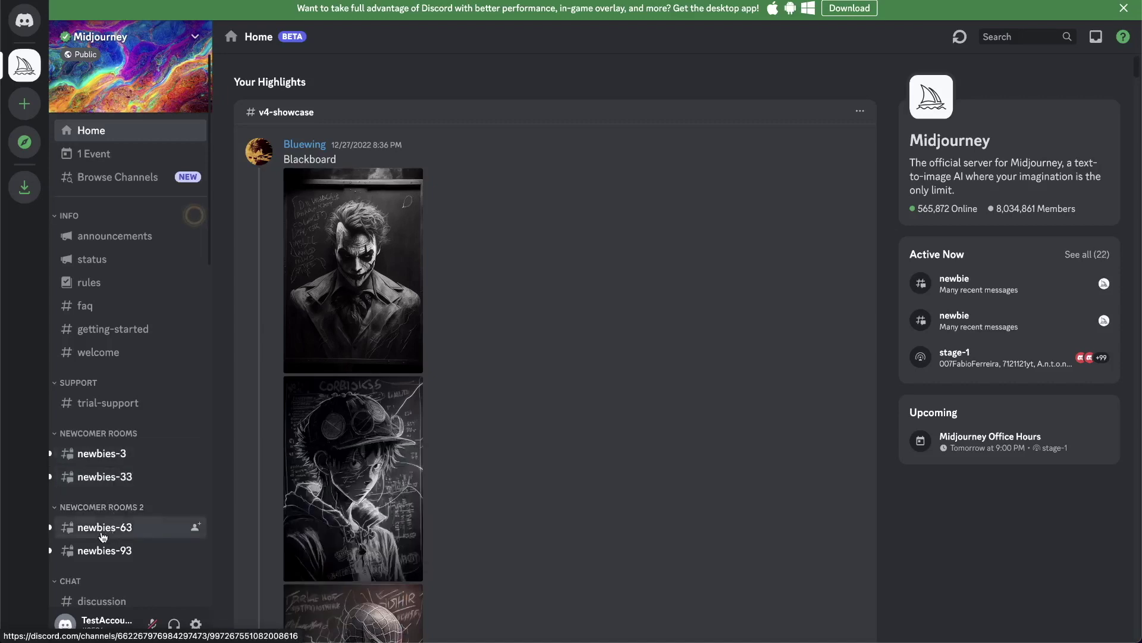
left_click(107, 528)
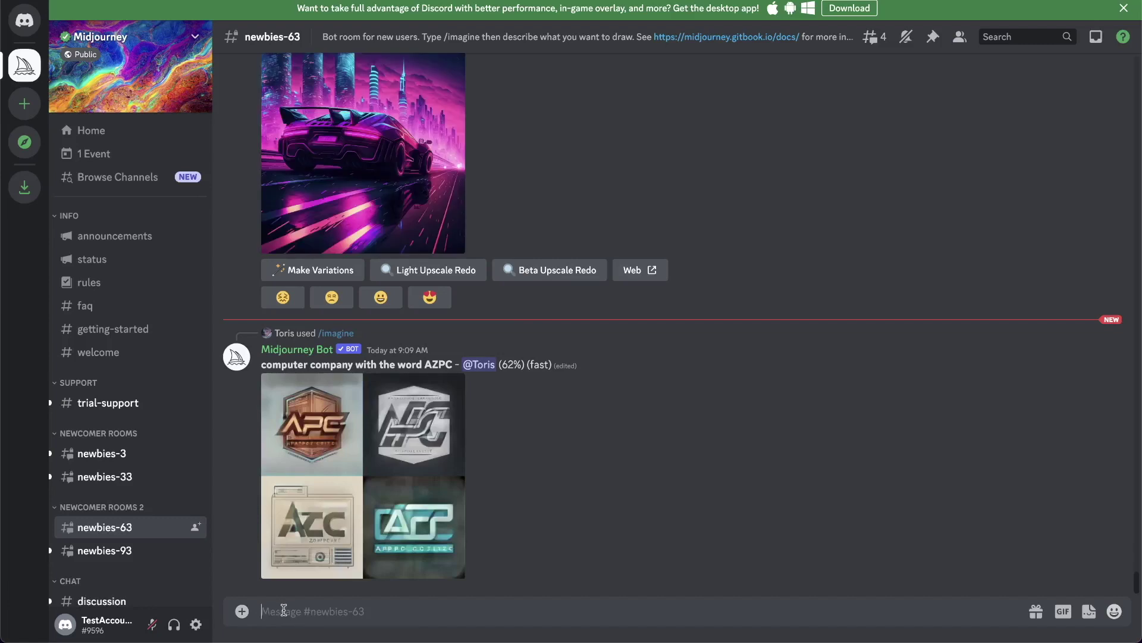
- Send /imagine with the prompt 'lake on a sunset on this moon' in newbies-63
type("/im")
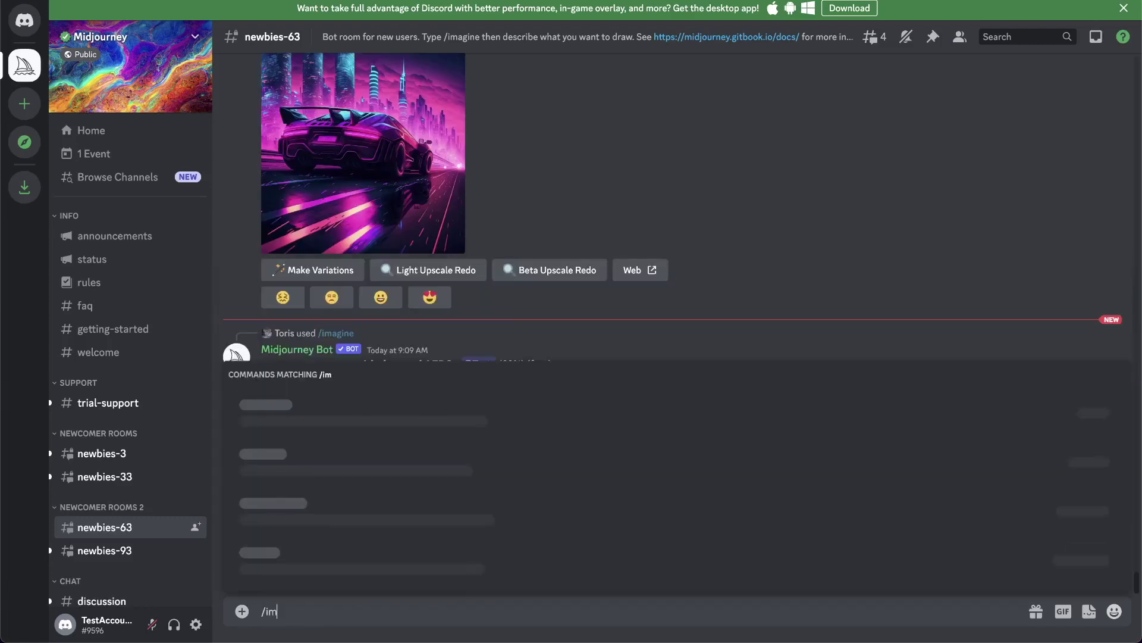
type("agine")
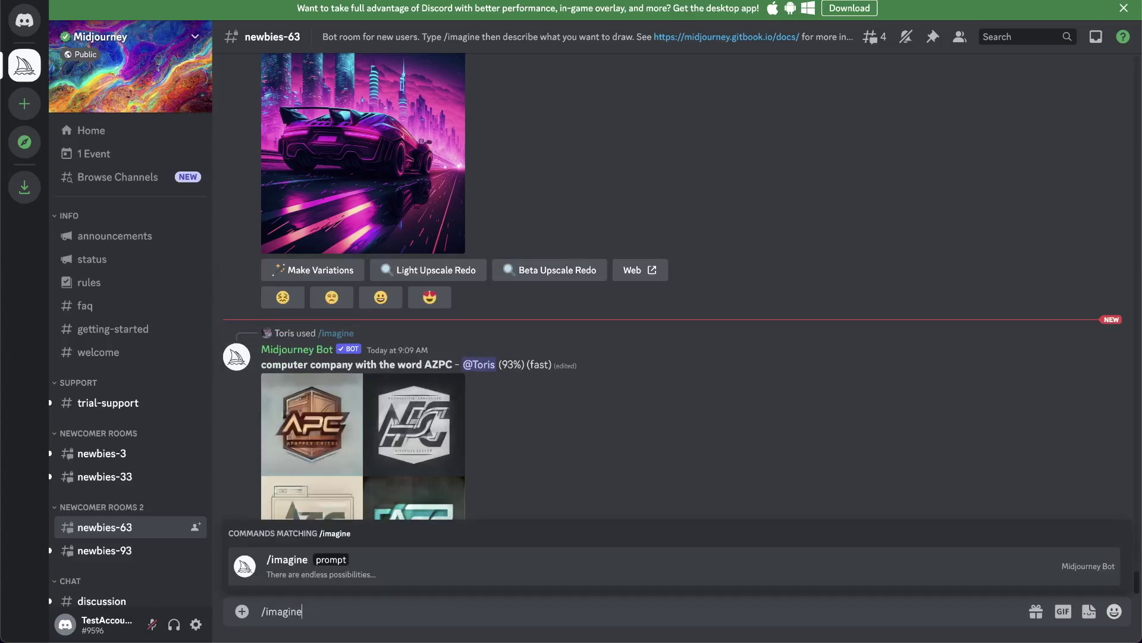
key("Tab")
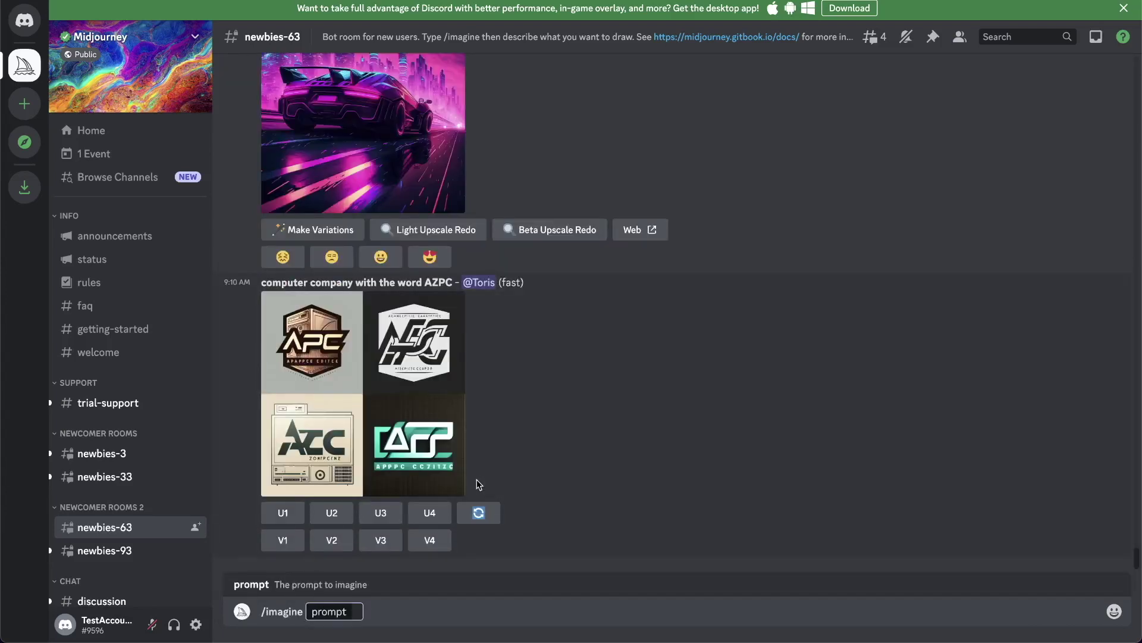
type("lake on a sun")
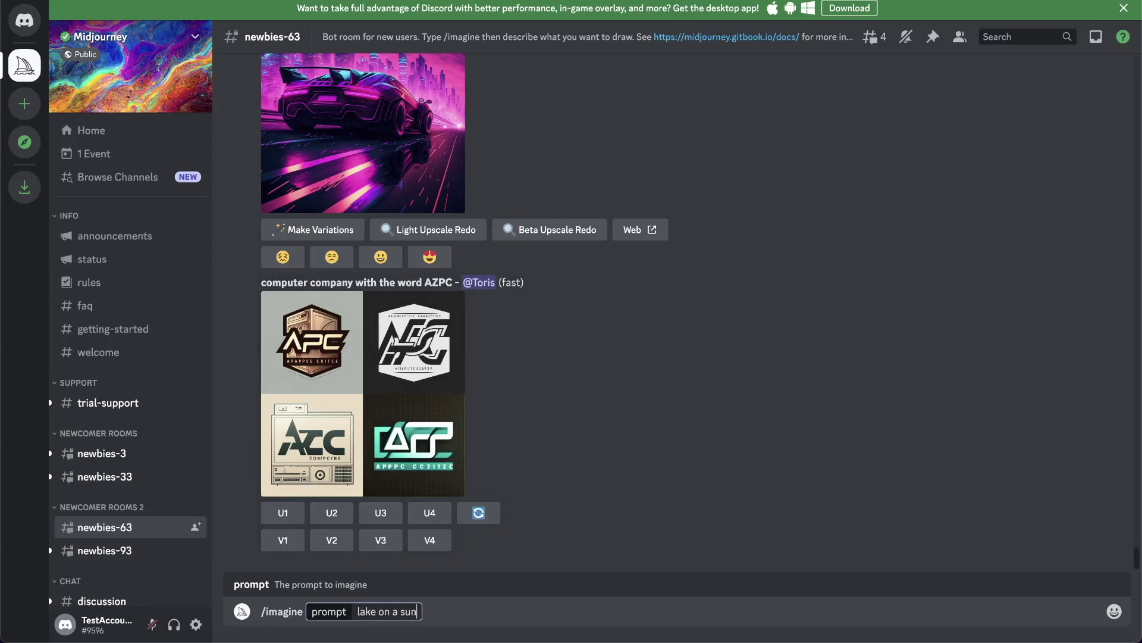
type("set on this moon")
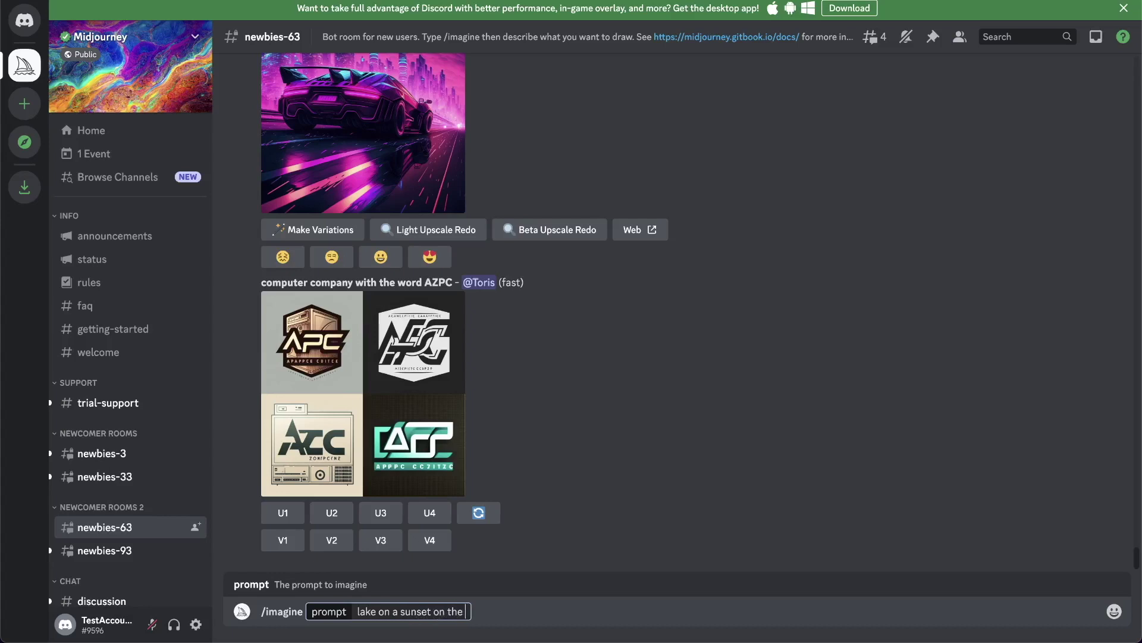
key("Return")
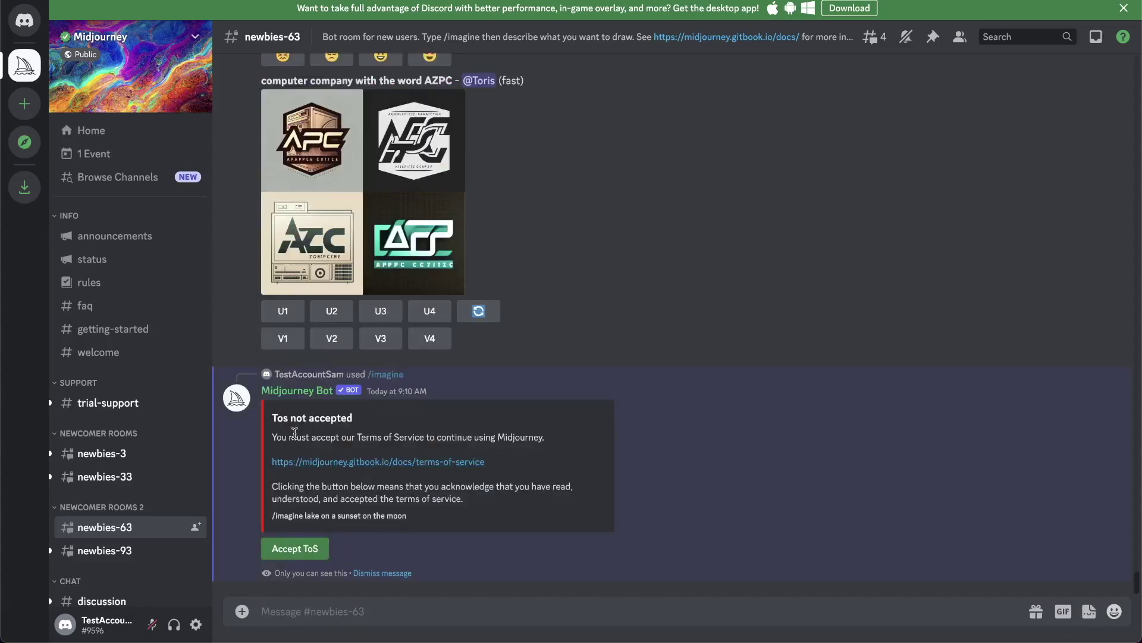
- Accept Midjourney's Terms of Service and resubmit the moon-lake prompt to start the grid rendering
left_click(309, 549)
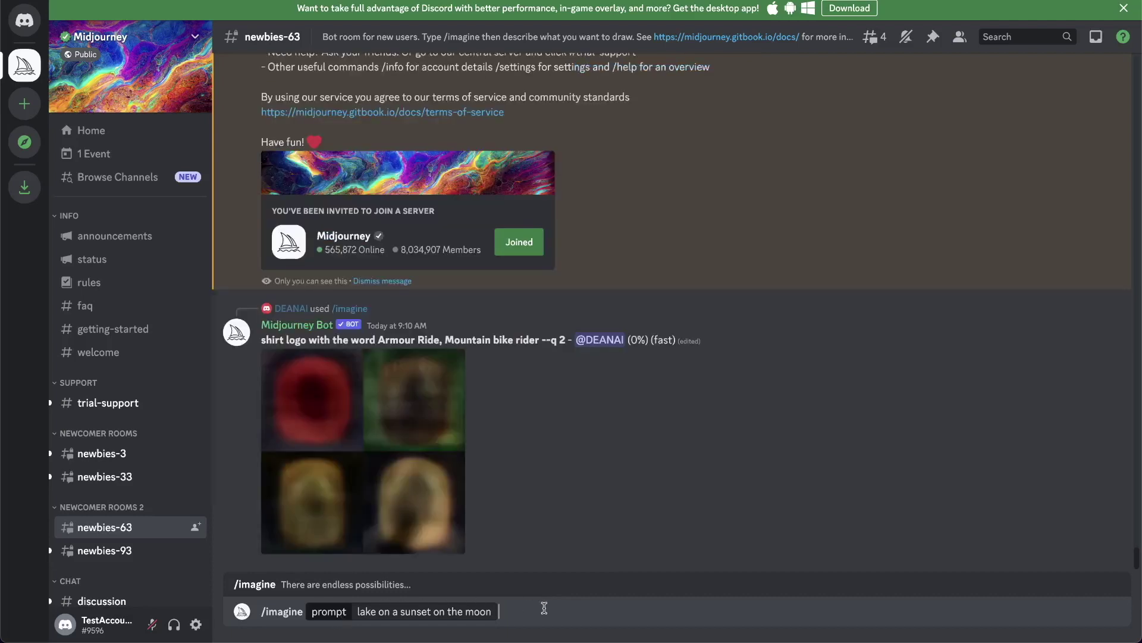
key("Return")
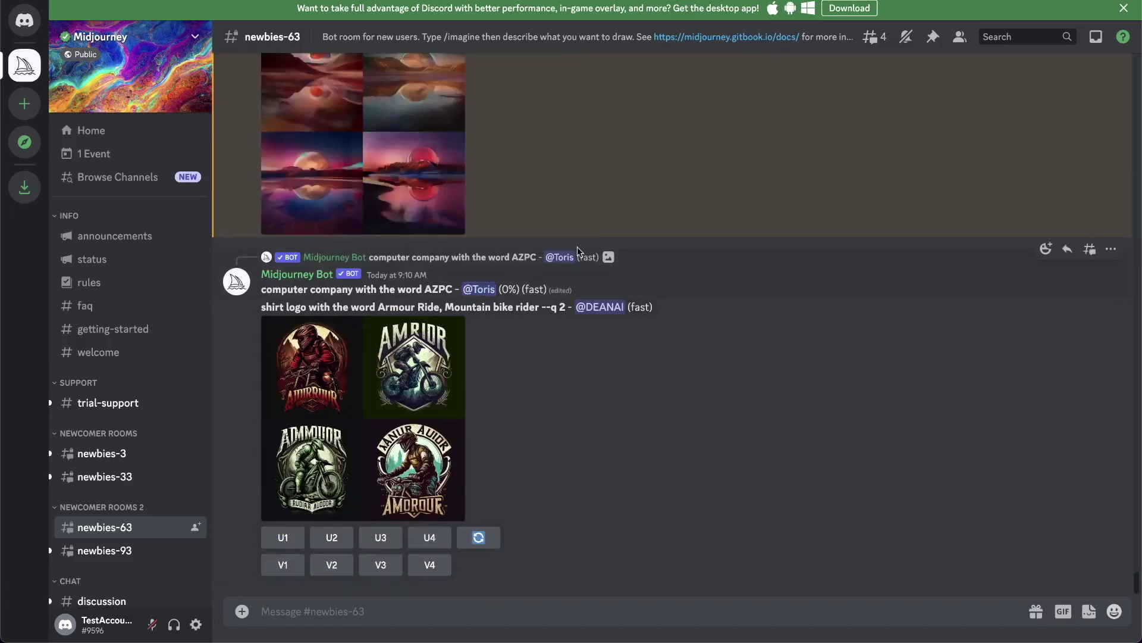
scroll(603, 360, "up", 4)
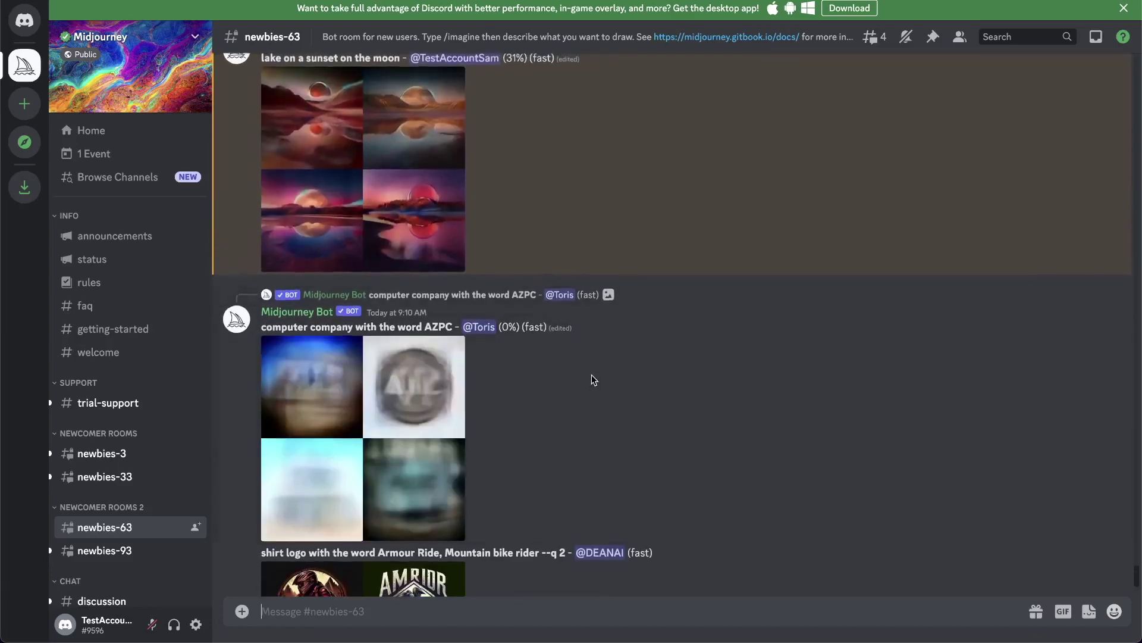
scroll(352, 182, "up", 2)
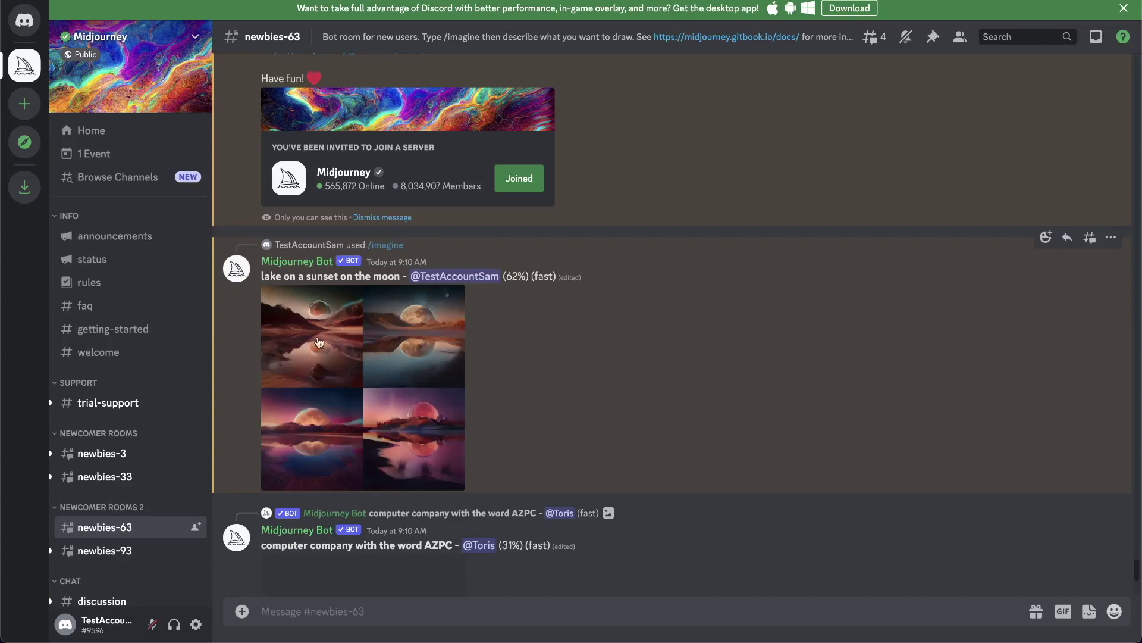
left_click(330, 338)
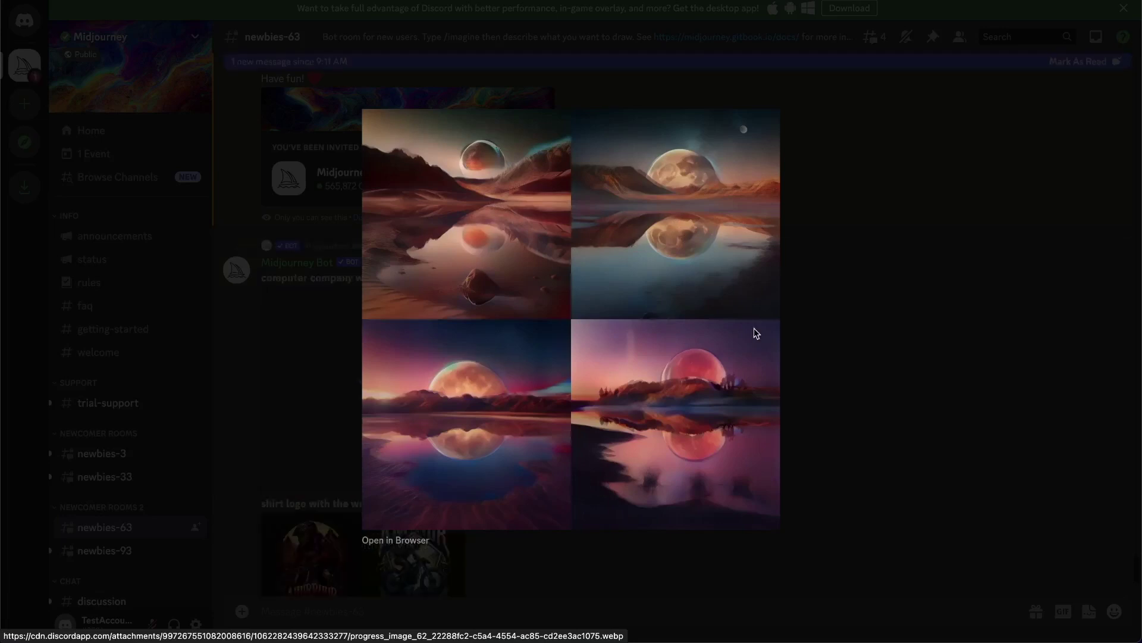
left_click(873, 316)
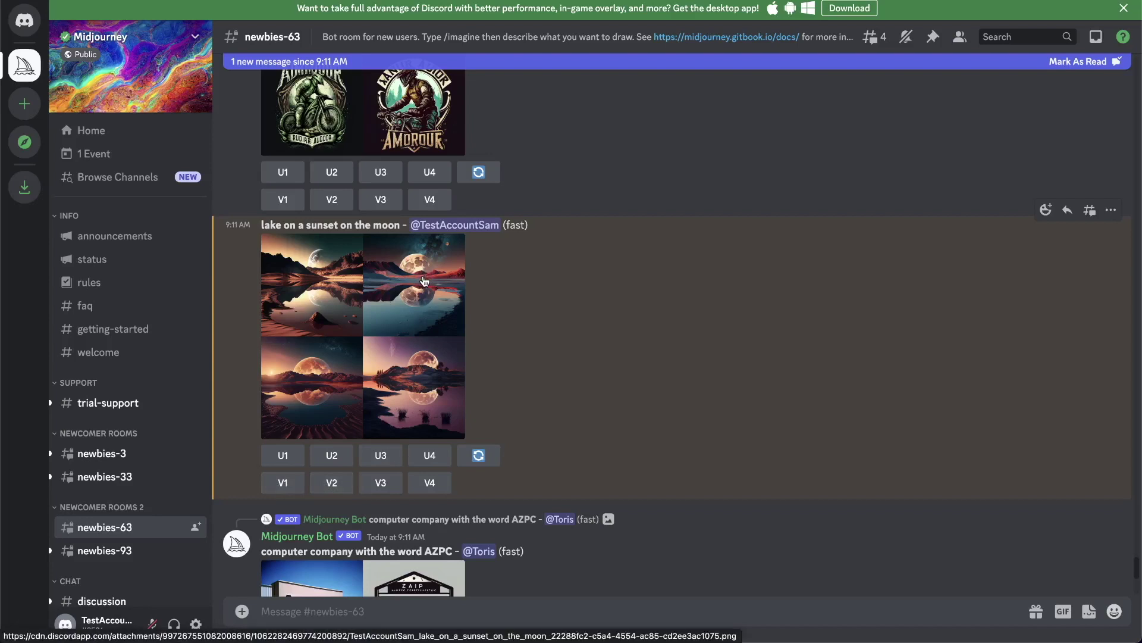
left_click(332, 483)
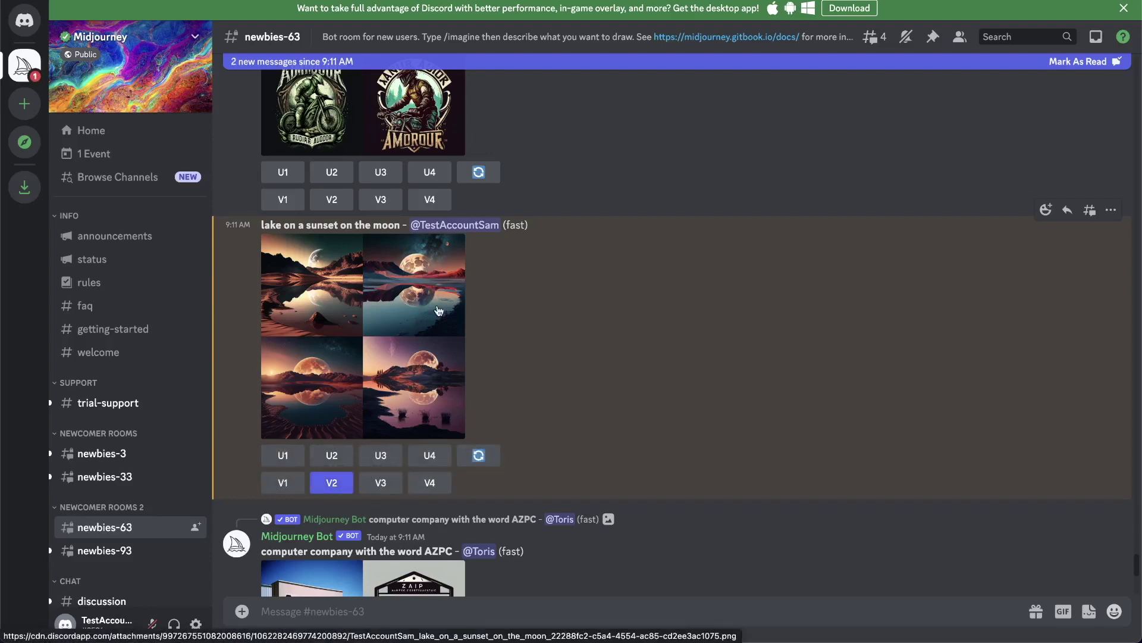
- Find the new Variations message for the second lake image and enlarge its four-image grid
scroll(431, 288, "down", 10)
scroll(431, 258, "up", 10)
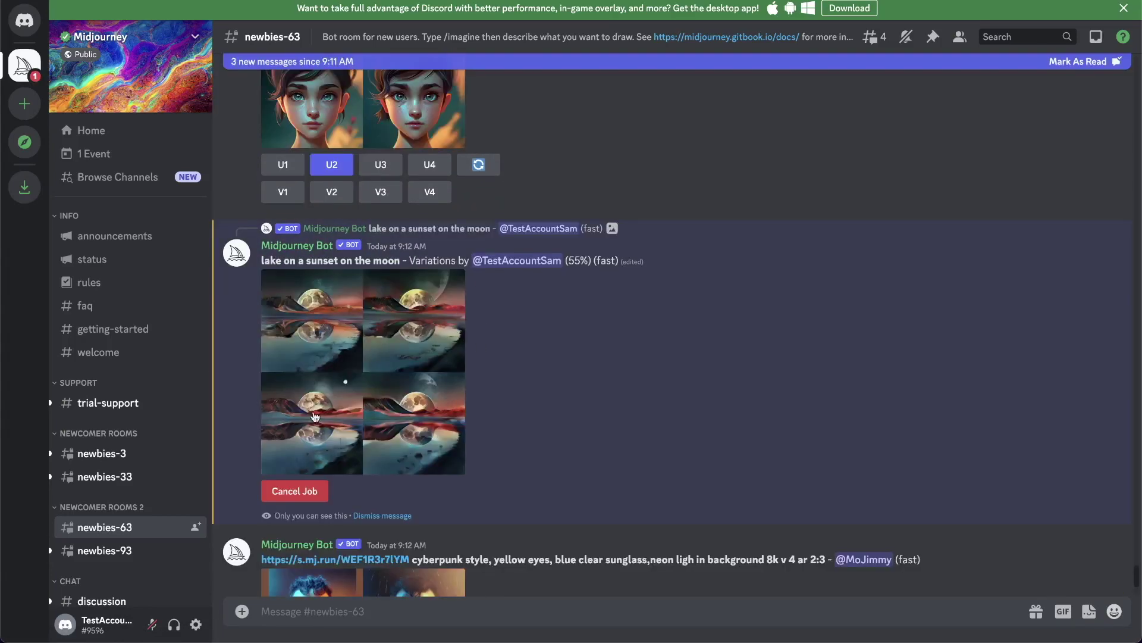
scroll(420, 333, "down", 1)
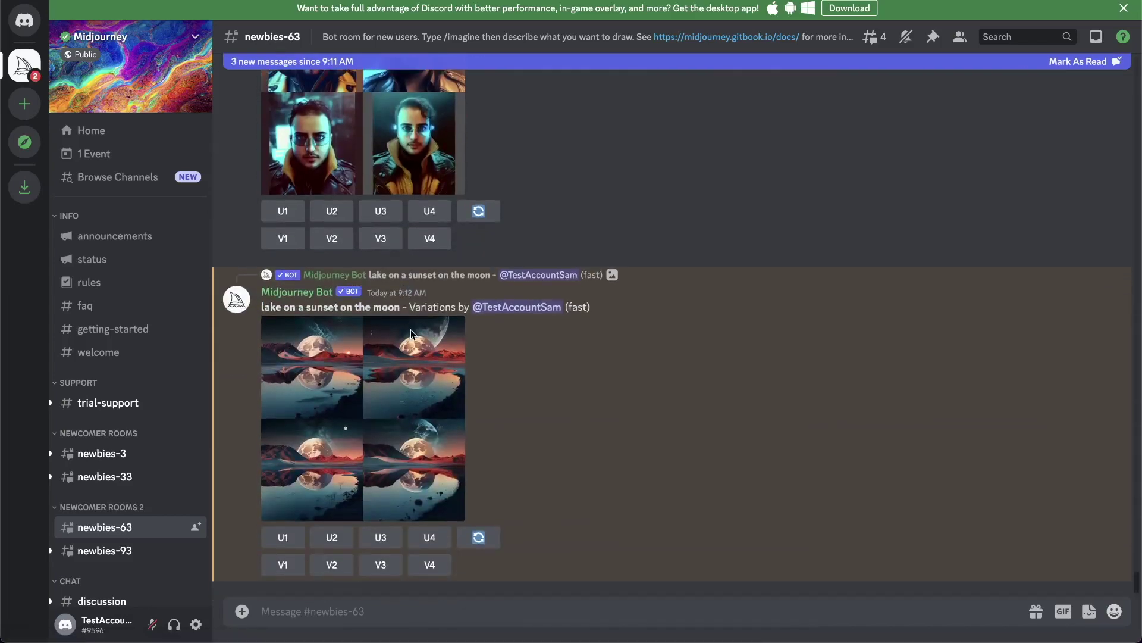
left_click(387, 378)
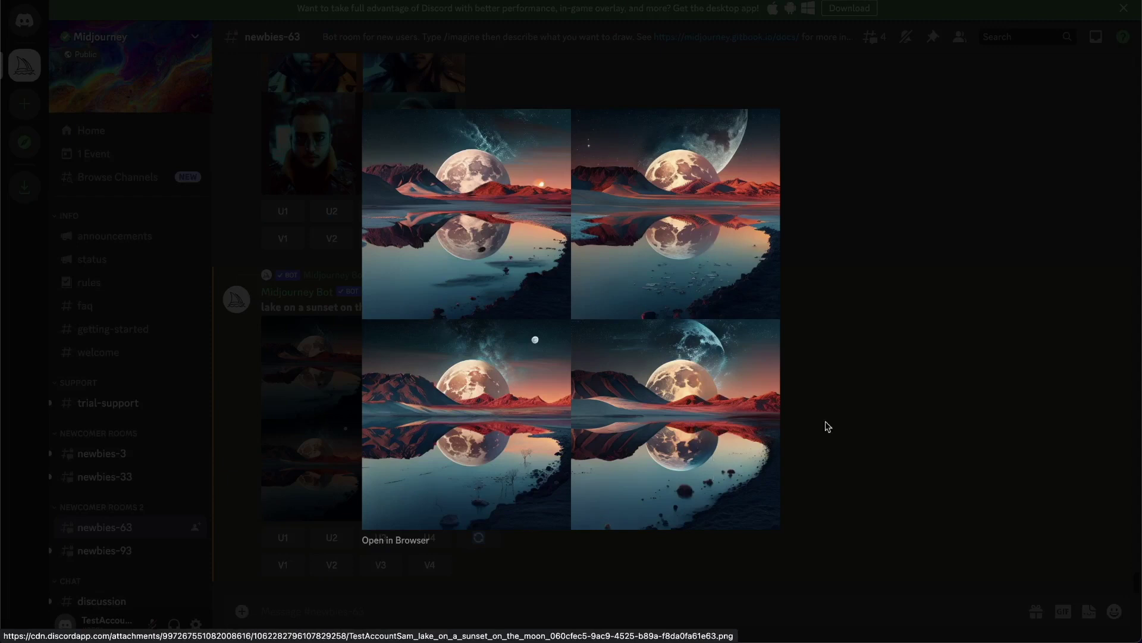
- Upscale the fourth moon-lake variation (U4) and view the upscaled image enlarged
left_click(878, 404)
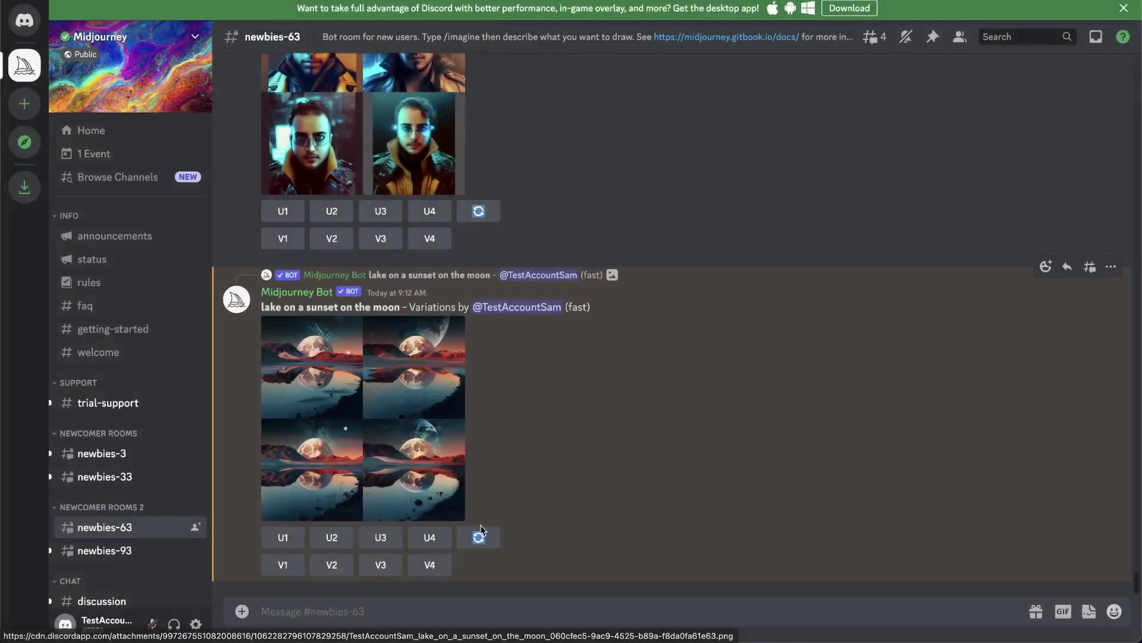
left_click(431, 538)
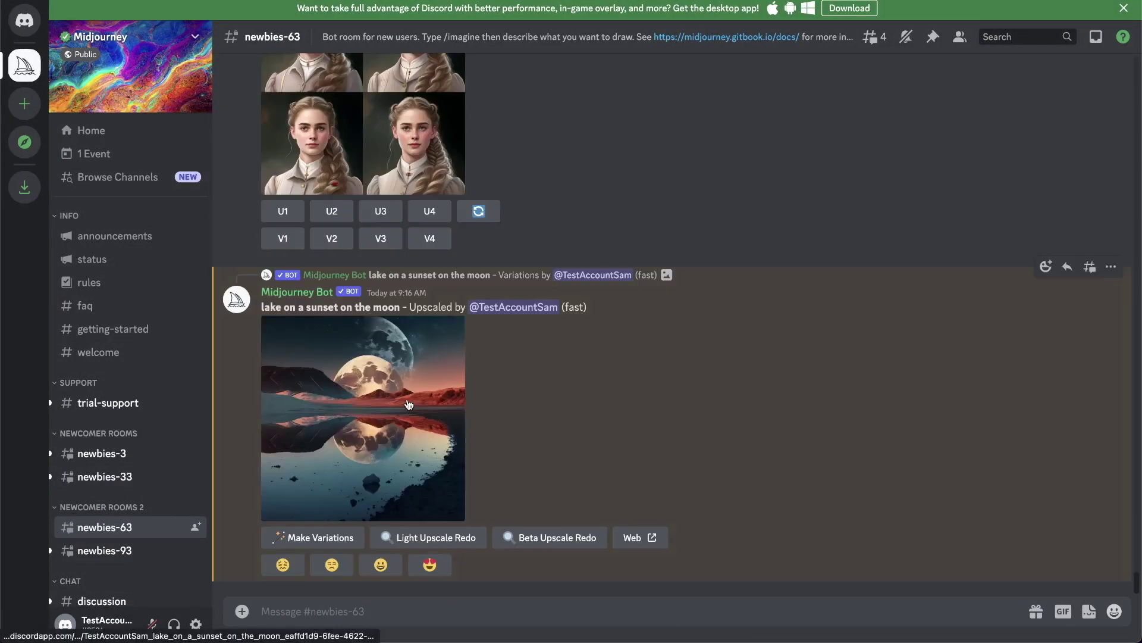
left_click(378, 387)
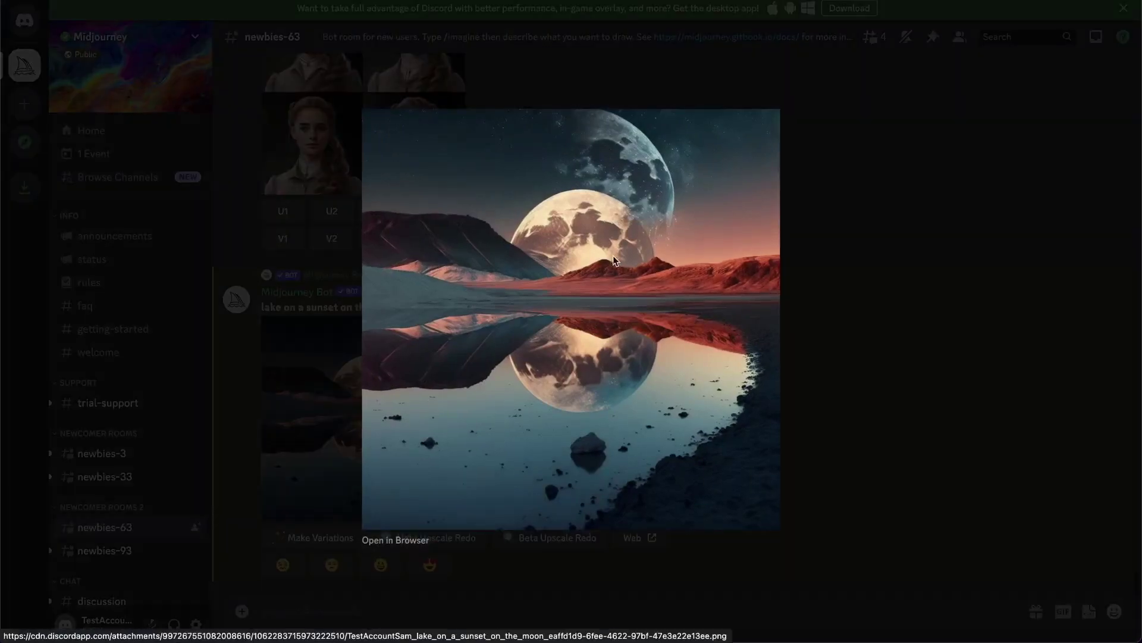
left_click(887, 268)
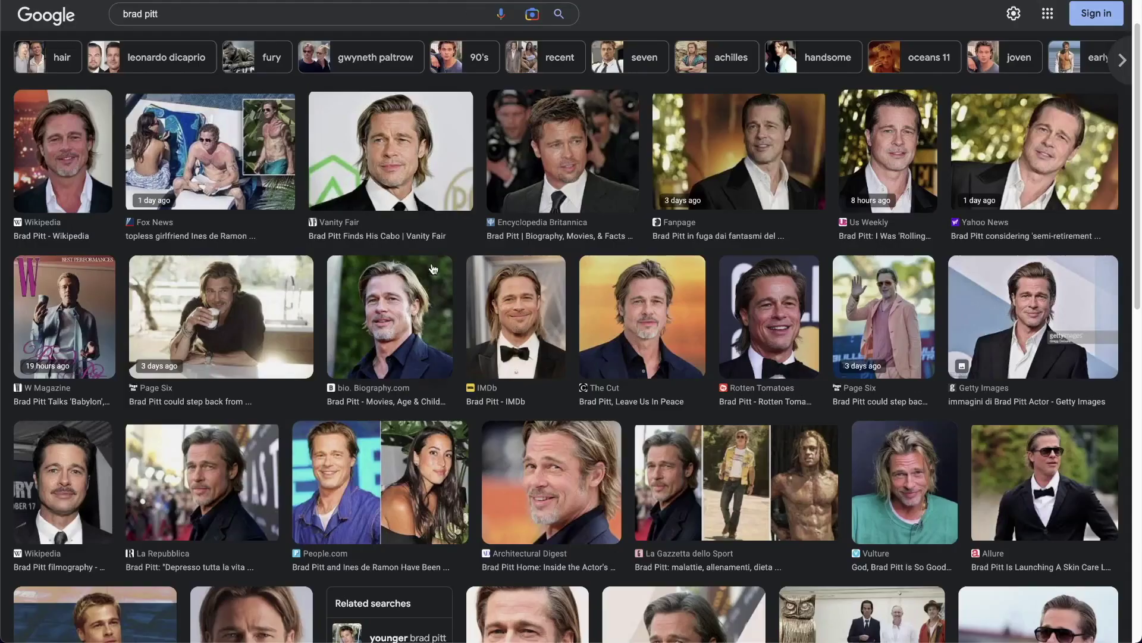
- Copy the image address of the Vanity Fair portrait photo from the Google Images results
left_click(382, 171)
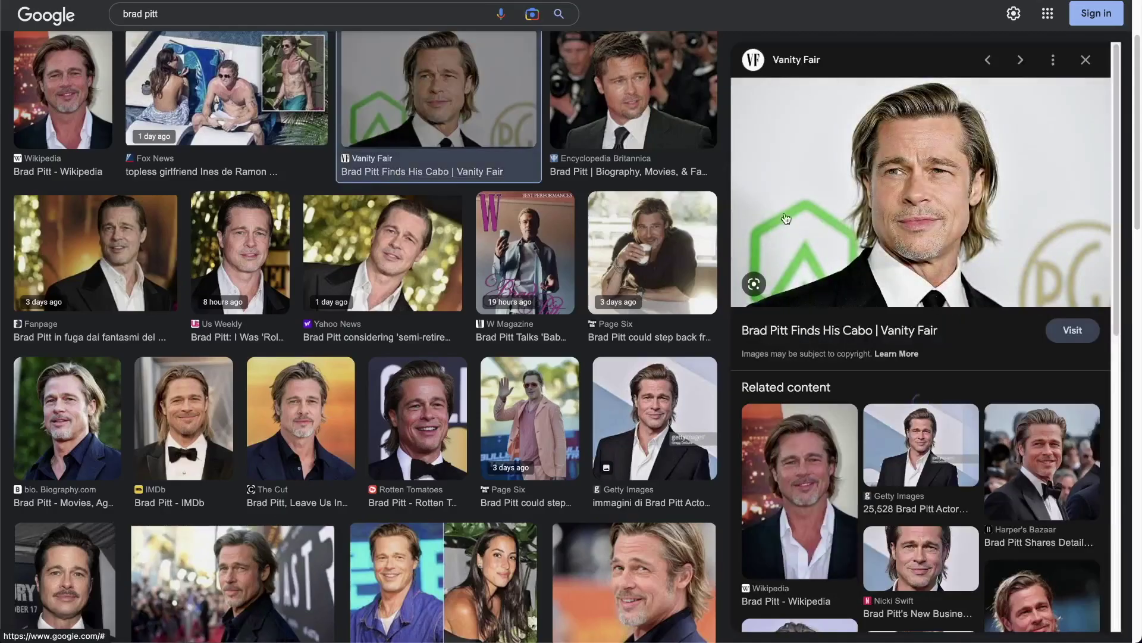
right_click(852, 183)
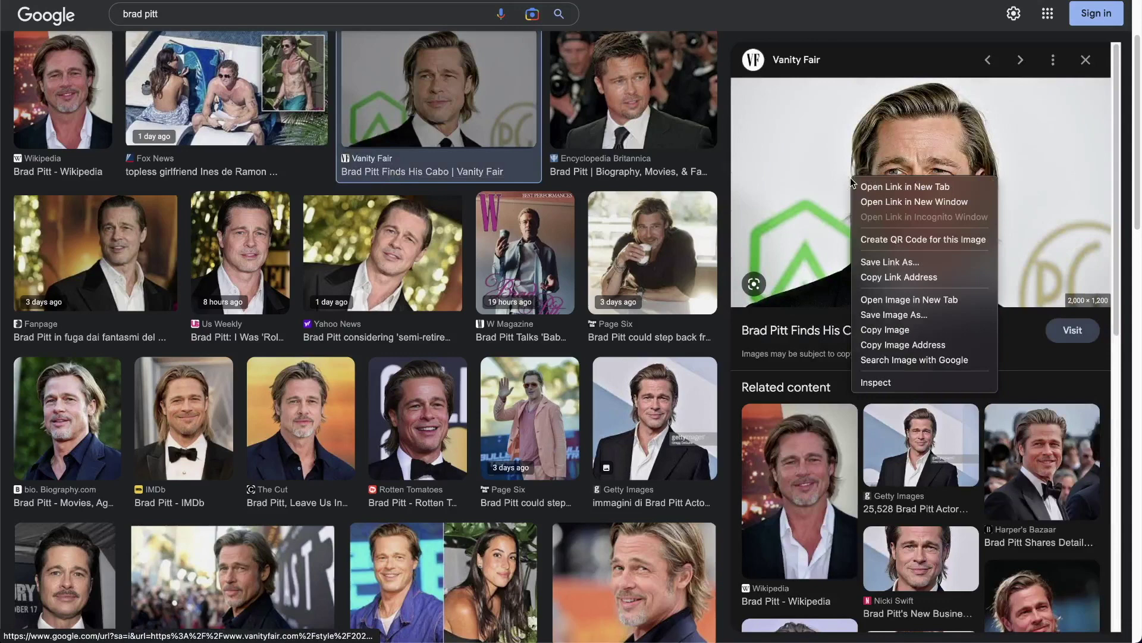
left_click(929, 346)
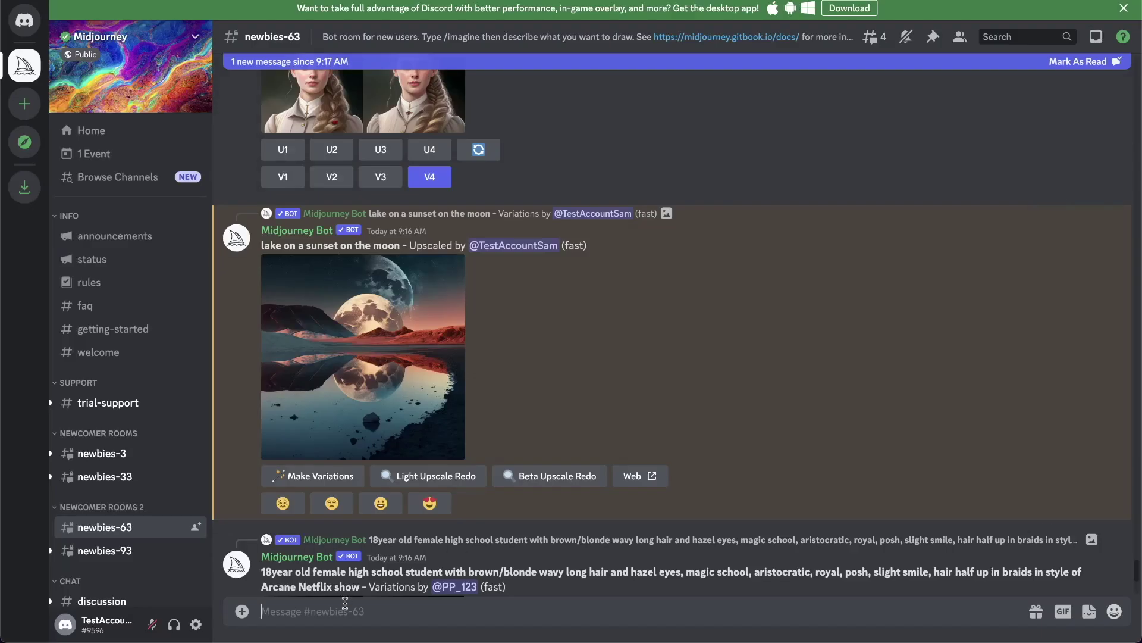
- Send an /imagine prompt with the pasted portrait URL plus '18 years old sitting on a chair'
type("/imagine")
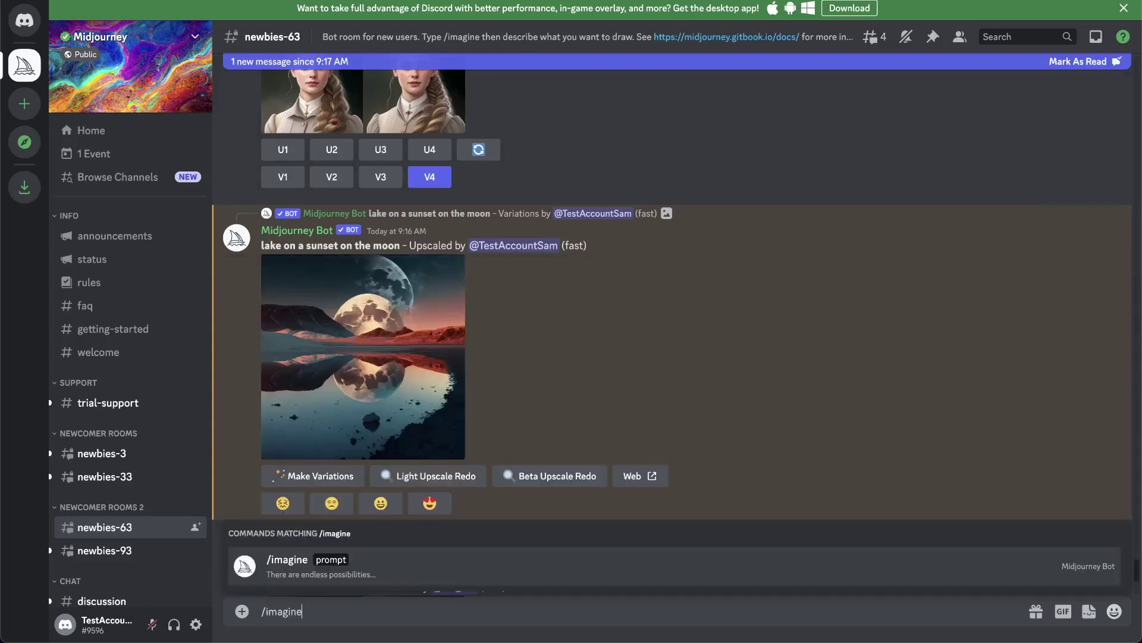
key("Tab")
key("ctrl+v")
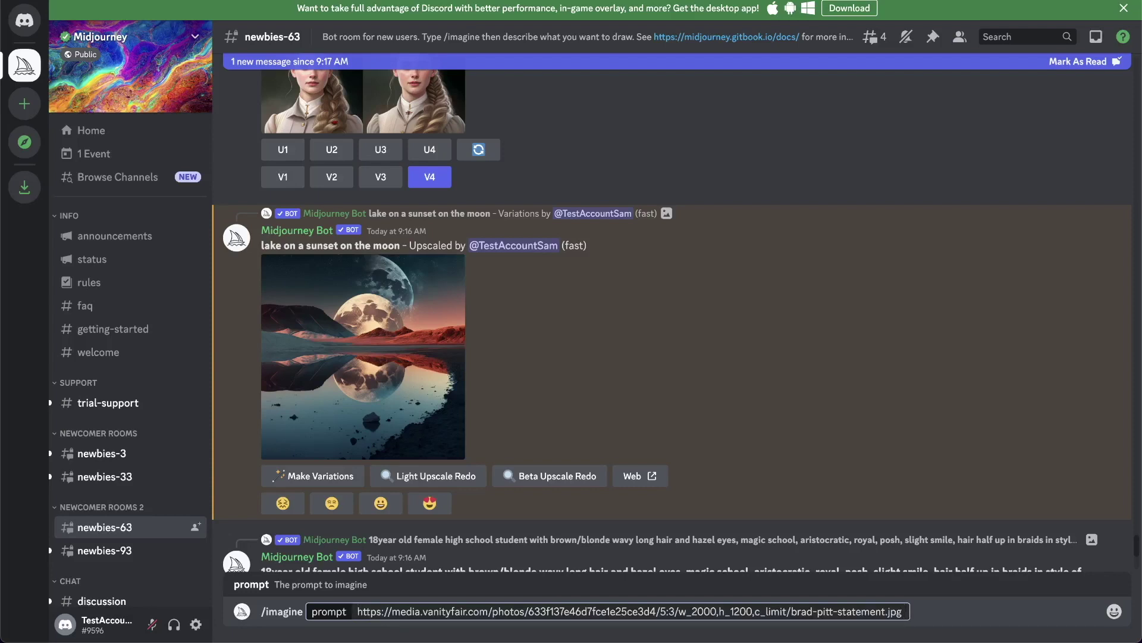
type("18 years old sit")
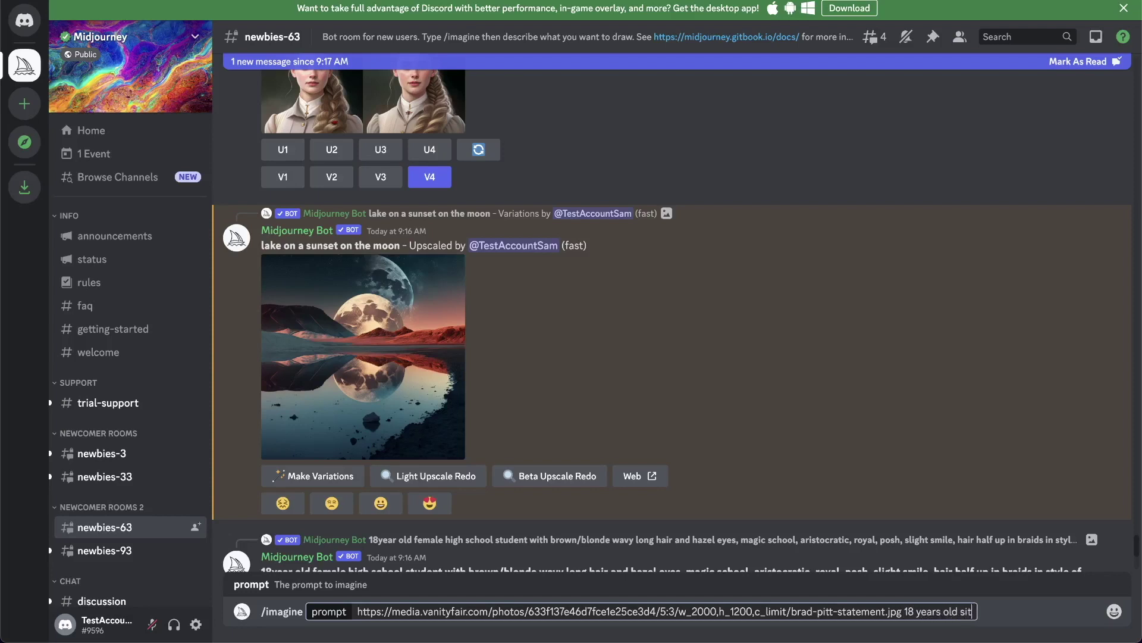
type("ting on a chair")
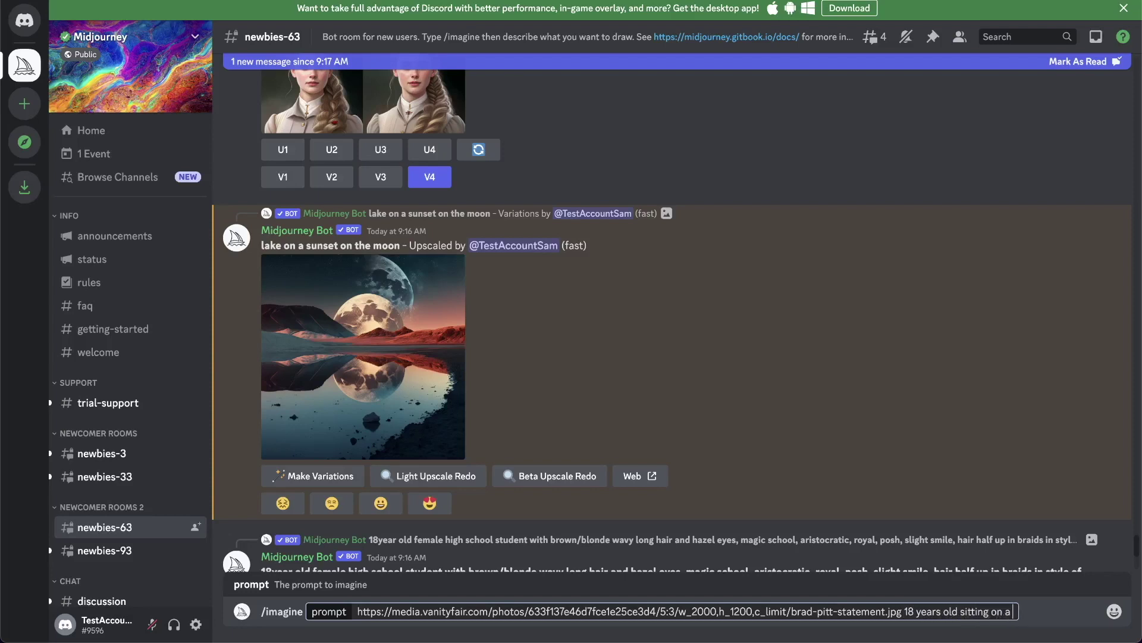
key("Return")
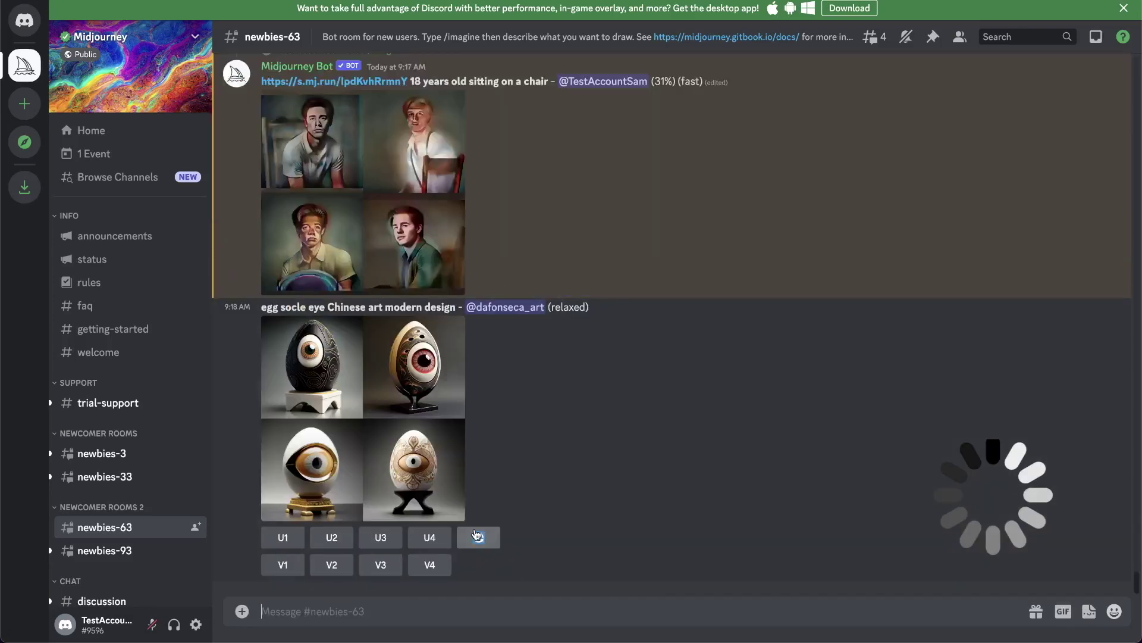
left_click(427, 204)
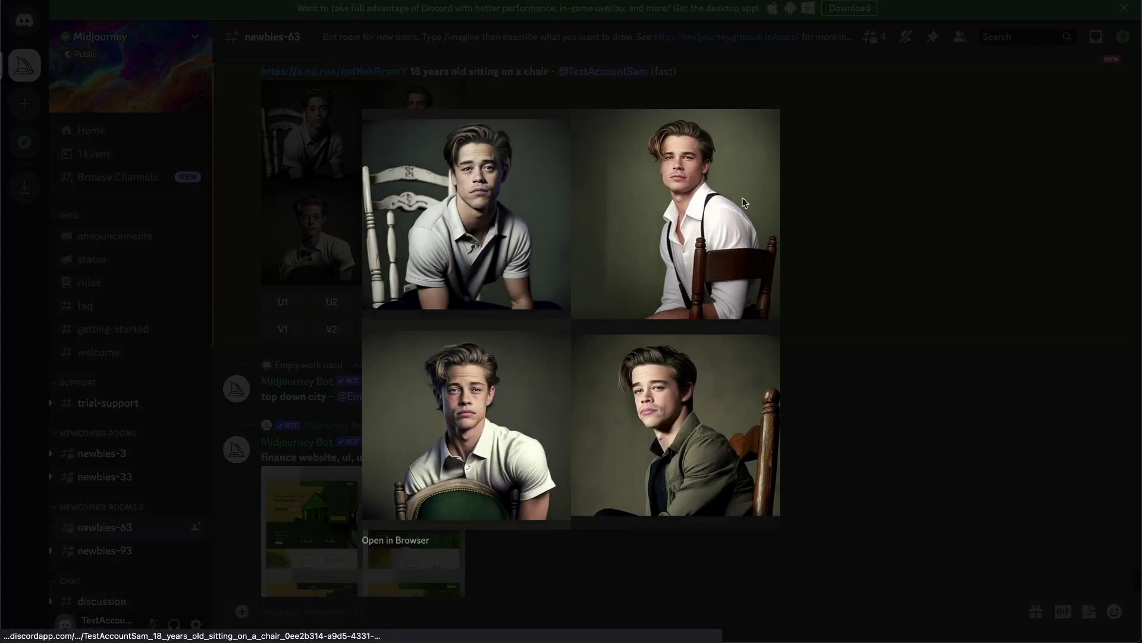
left_click(913, 234)
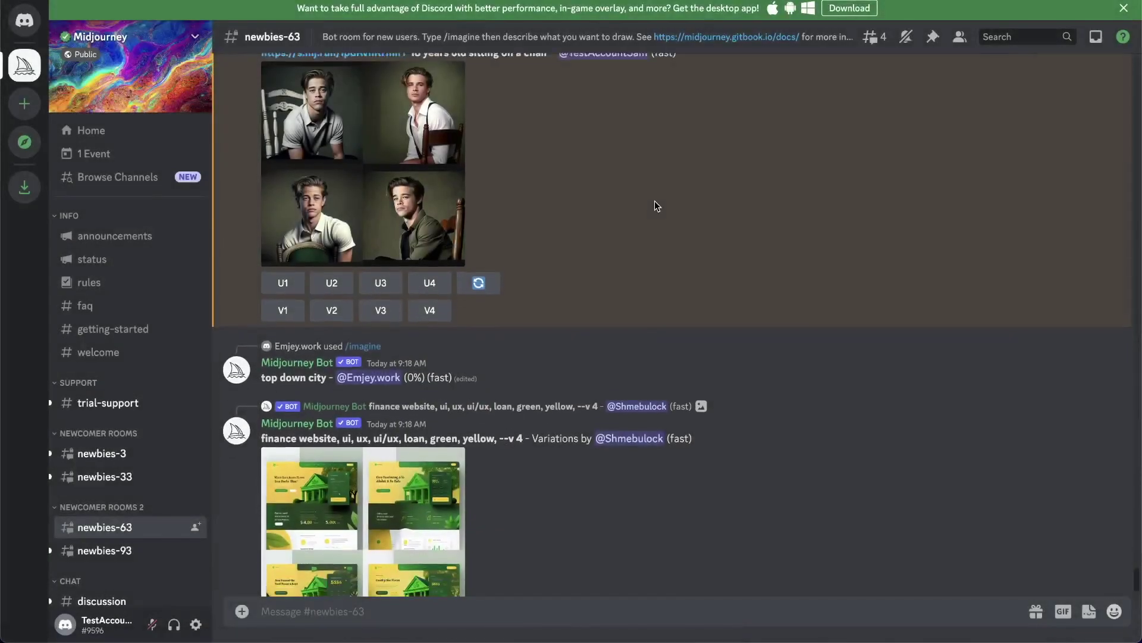